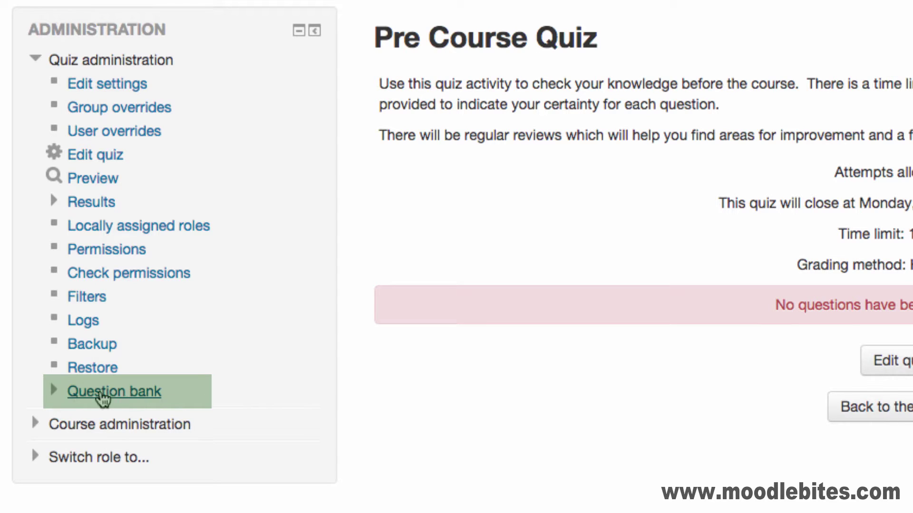
- Expand the Question bank menu under Quiz administration for the Pre Course Quiz
left_click(55, 392)
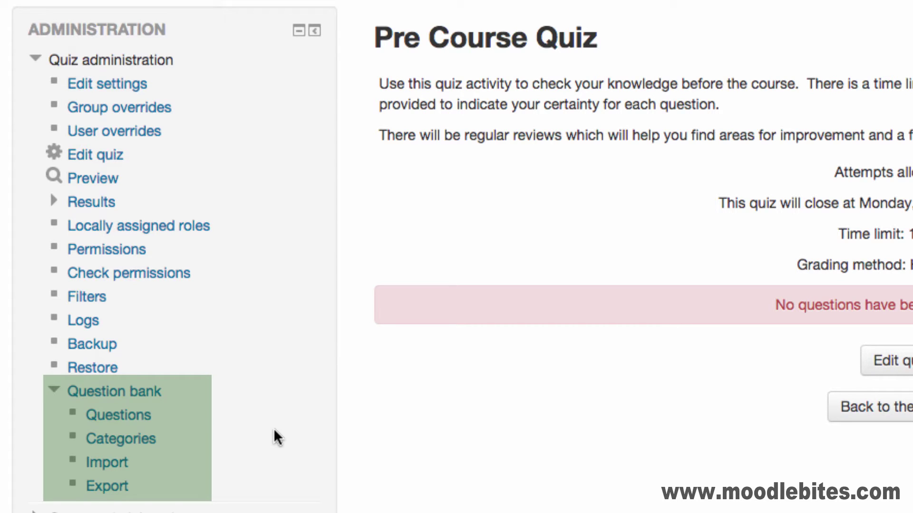
- Show questions from the Default for Pre Course Quiz category, then go to the Categories page
left_click(121, 414)
left_click(446, 179)
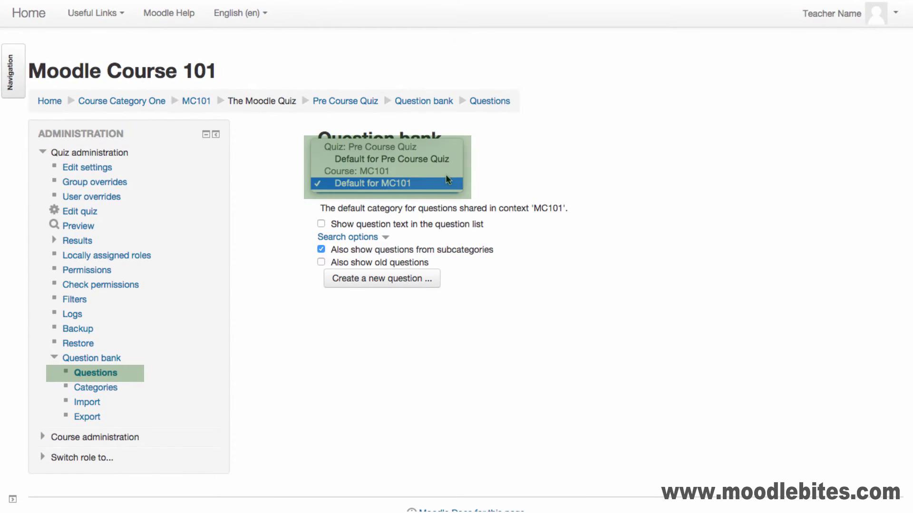
left_click(445, 160)
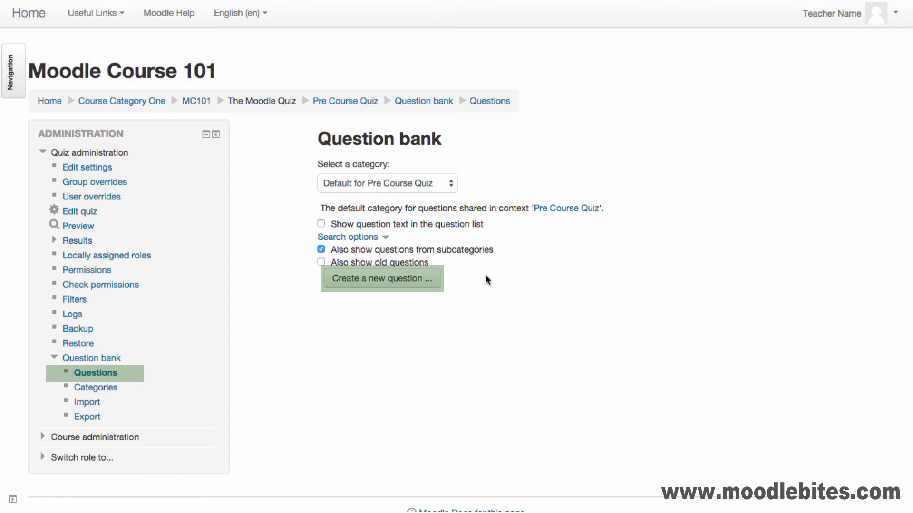
left_click(98, 389)
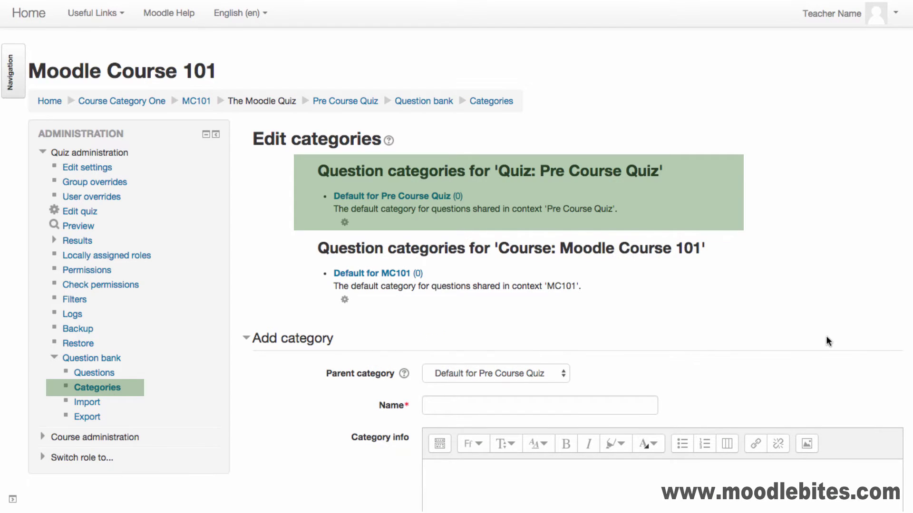
- Create a category named 'Topic One Pre Course Questions' under the quiz's default category
scroll(826, 336, "down", 3)
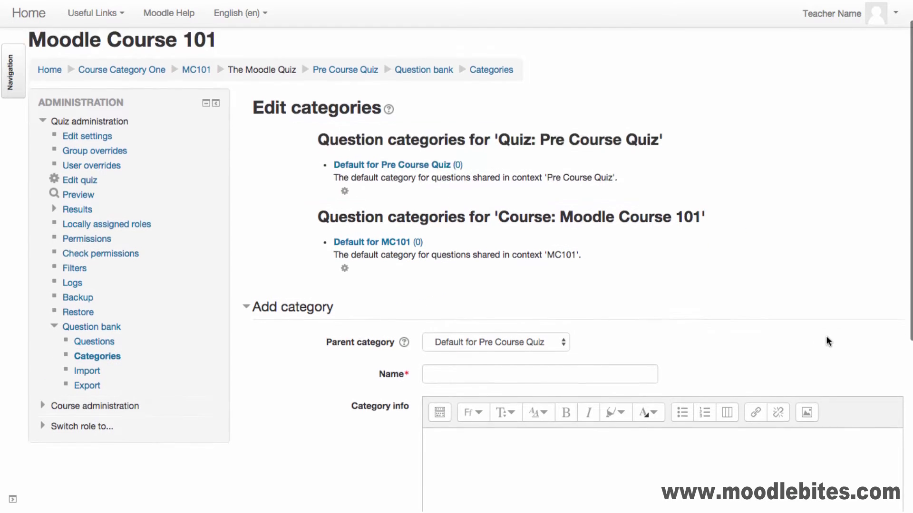
type("Topic One Pre Course Questions")
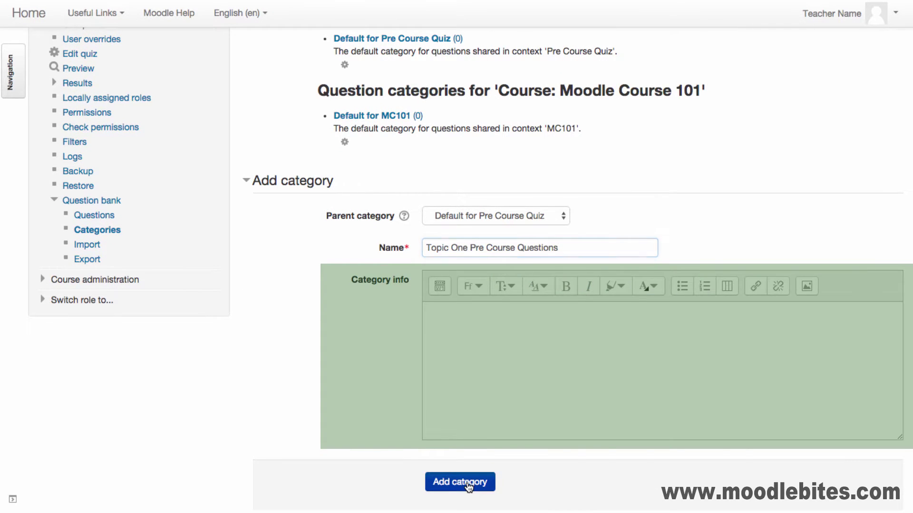
left_click(474, 483)
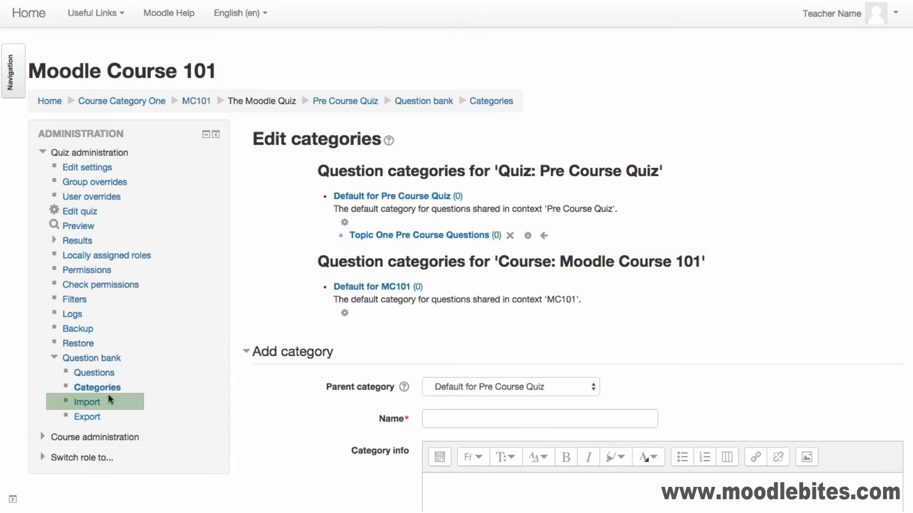
- Review the Import and Export pages, keeping Default for Pre Course Quiz as export category
left_click(89, 402)
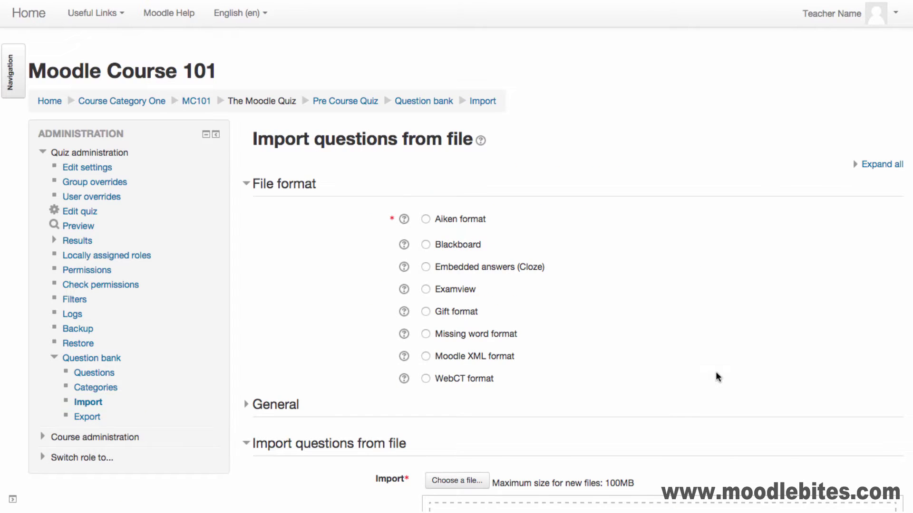
scroll(716, 373, "down", 2)
scroll(716, 373, "down", 2)
scroll(716, 374, "down", 3)
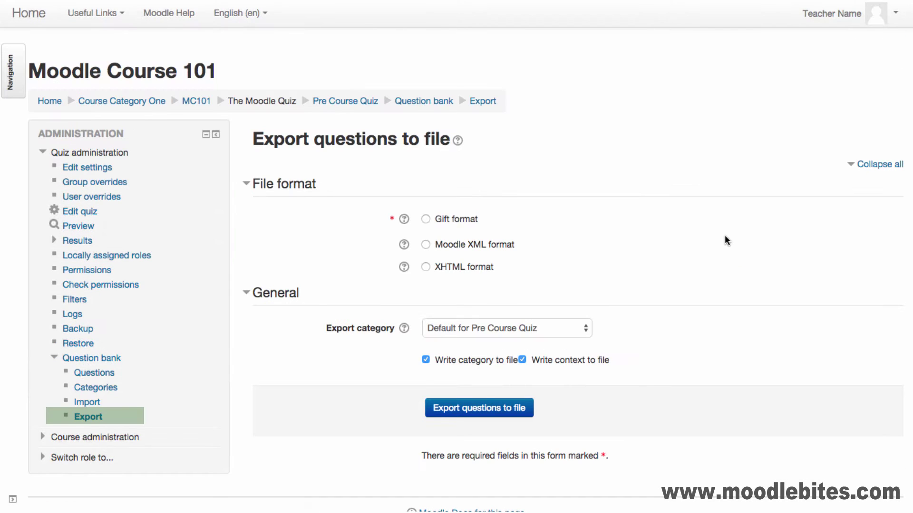
left_click(588, 328)
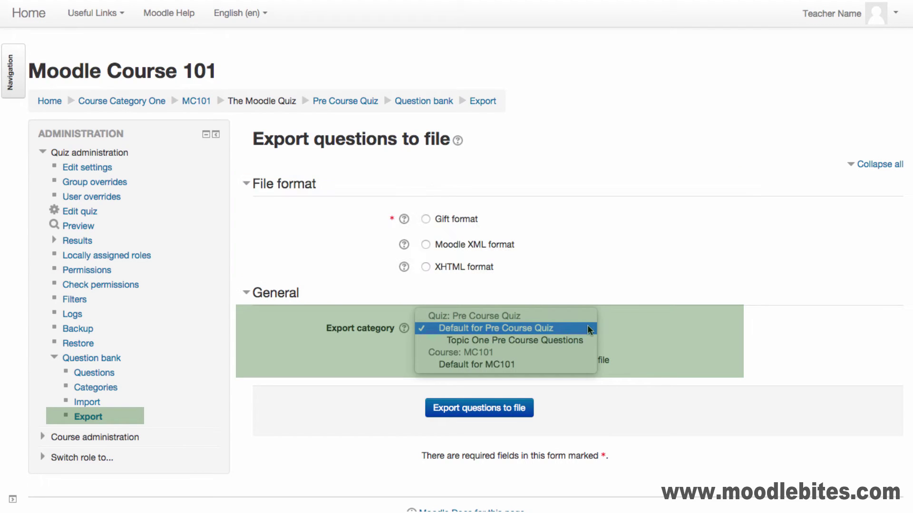
left_click(587, 328)
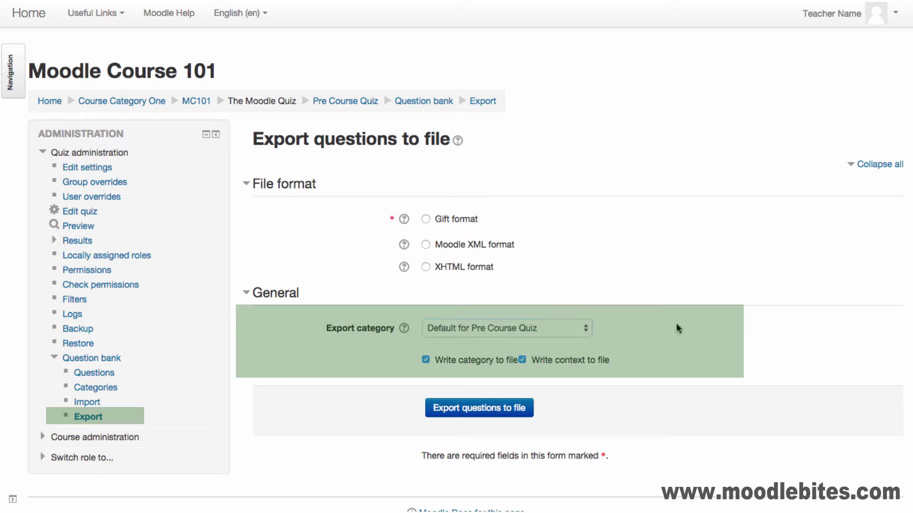
left_click(94, 372)
- Switch to the Topic One Pre Course Questions category and choose True/False as the new question type
left_click(476, 186)
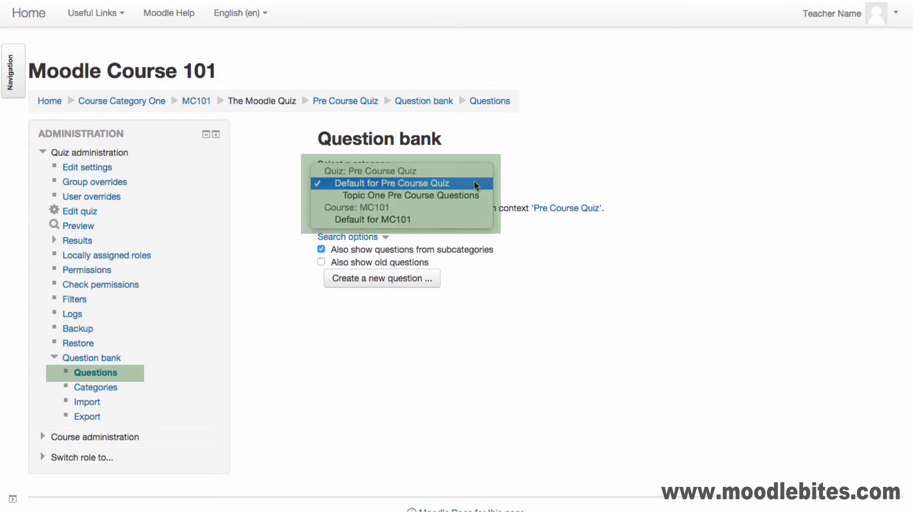
key("Escape")
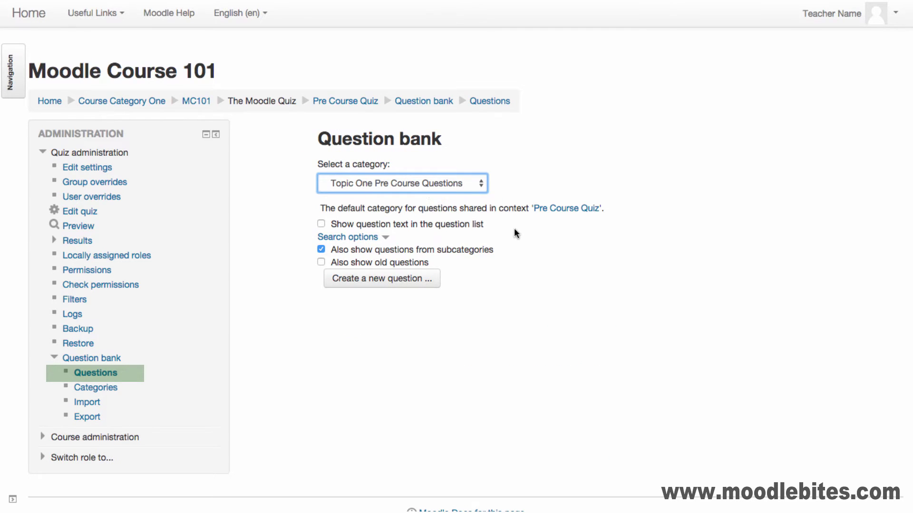
left_click(402, 269)
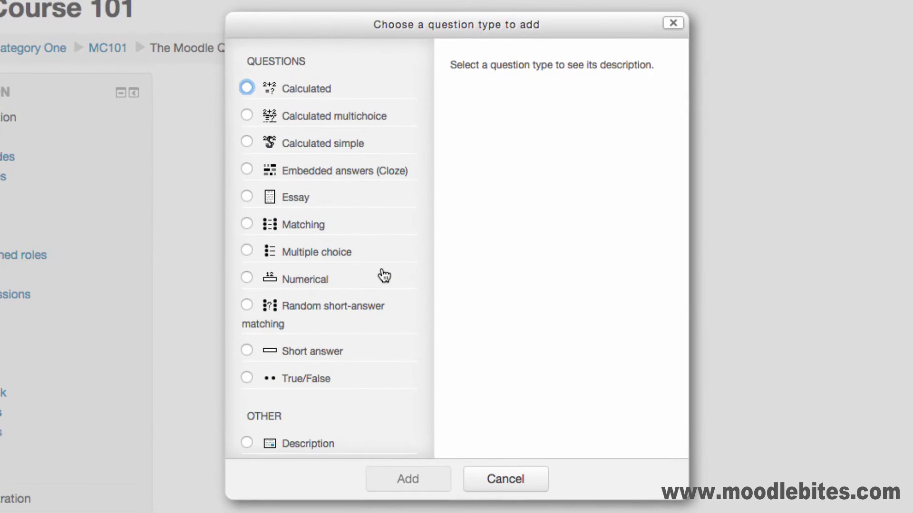
left_click(332, 379)
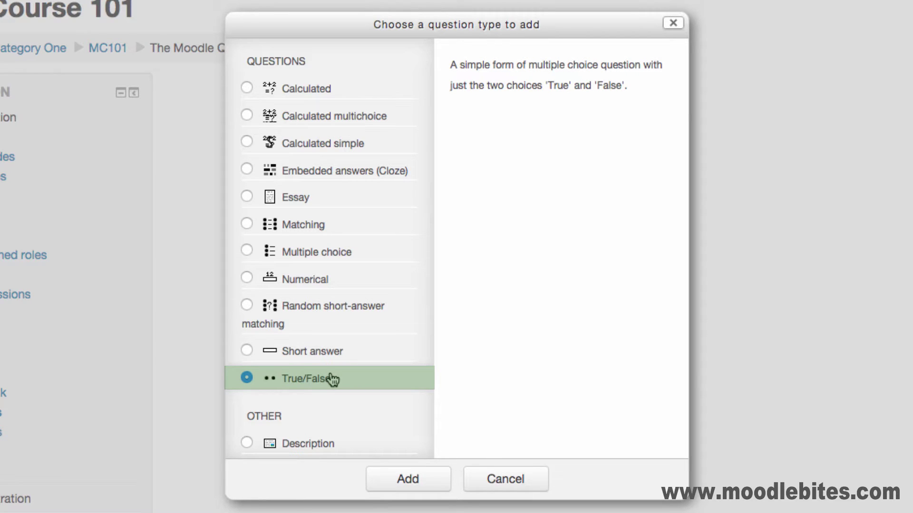
- Name the question 'Quiz questions auto marking' and enter text saying quiz questions mark automatically
left_click(404, 480)
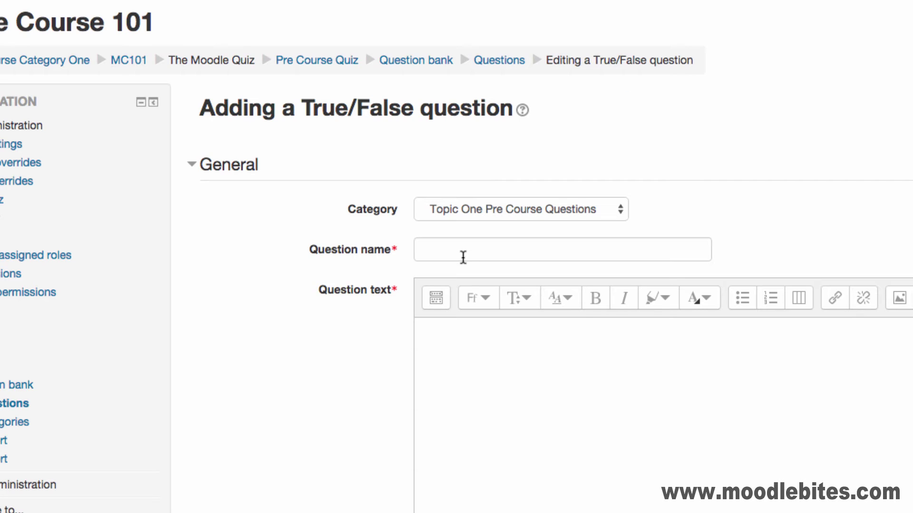
left_click(463, 257)
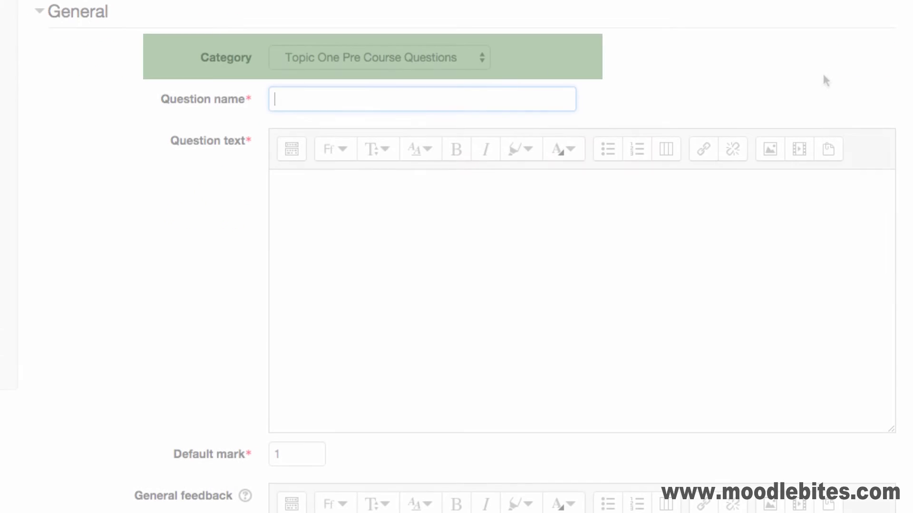
type("Quiz")
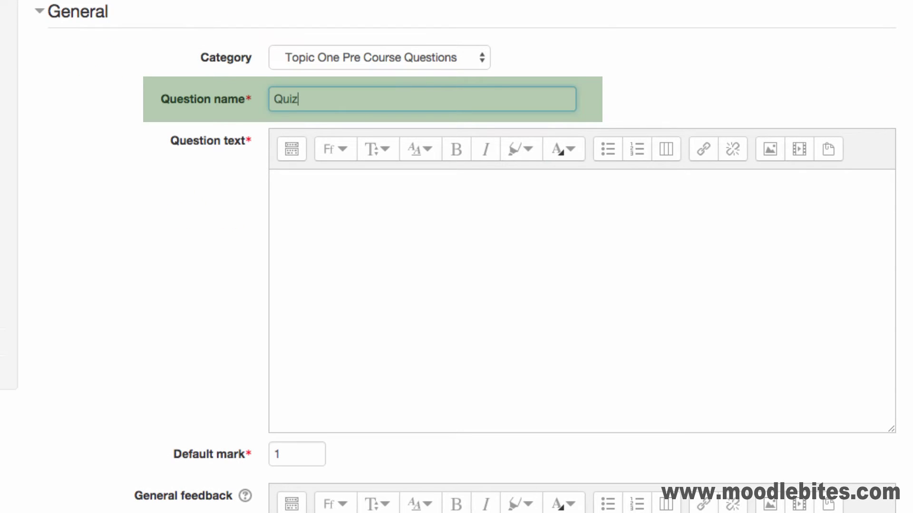
type(" questions auto marking")
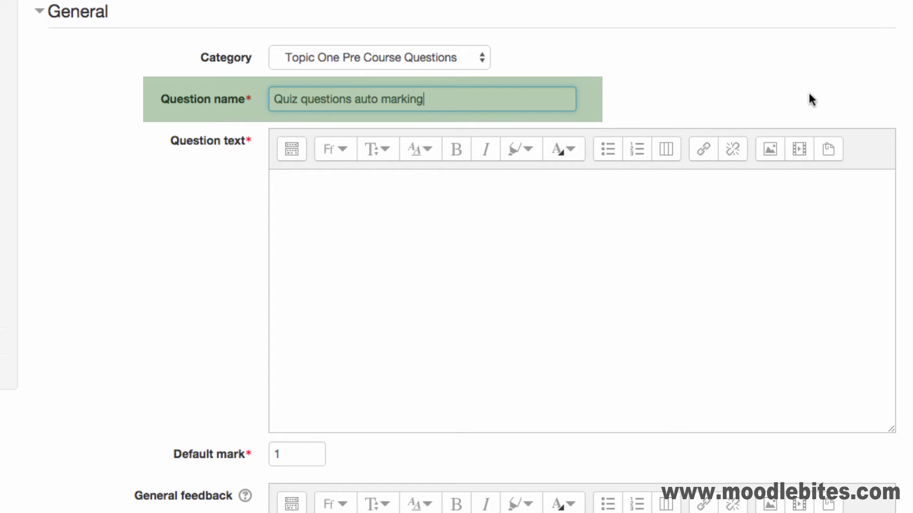
left_click(765, 240)
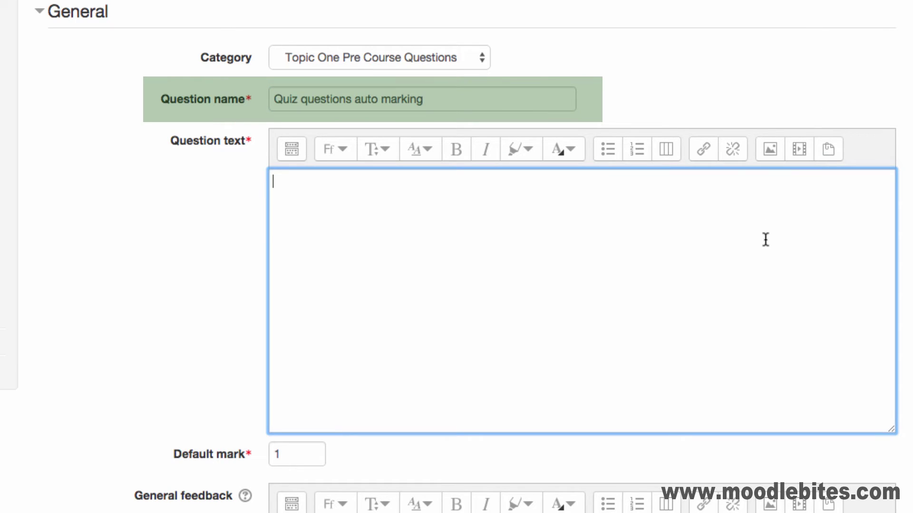
type("All quiz questions automatically mark themselves when a student submits their attempt.")
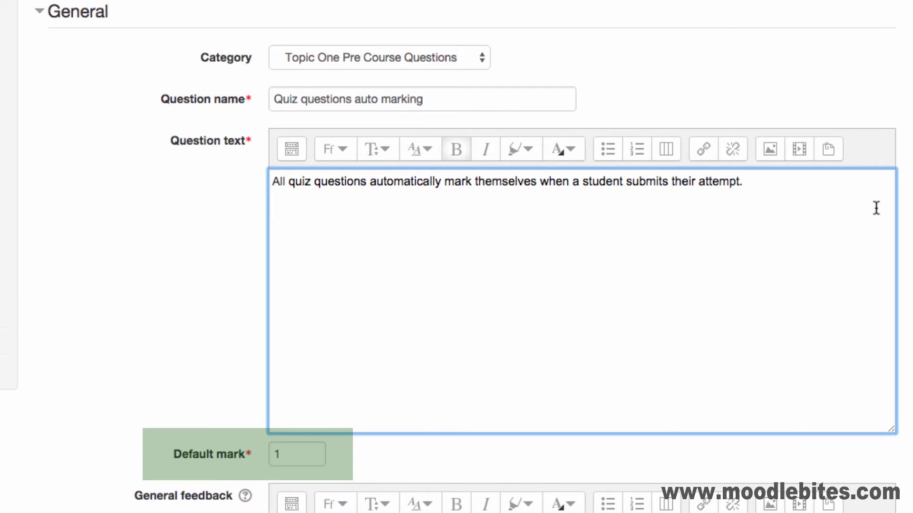
scroll(877, 212, "down", 10)
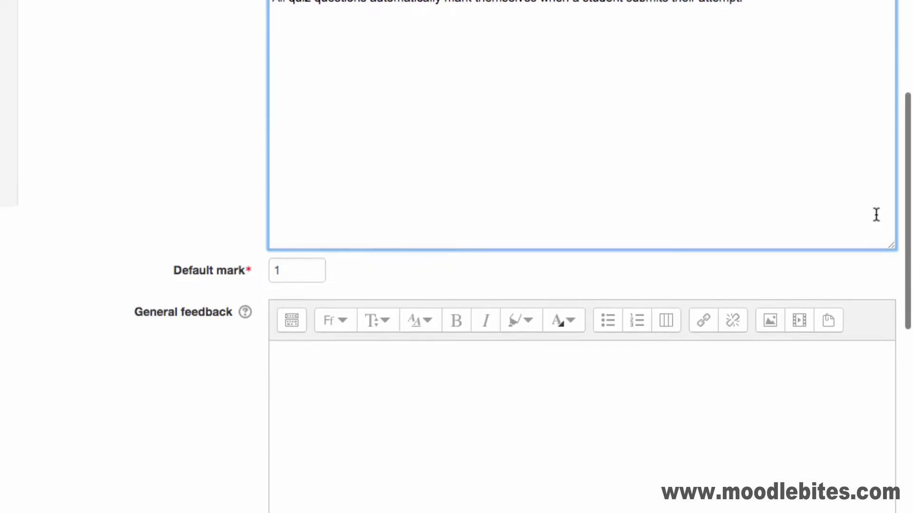
- Enter general feedback about automatic grading and keep False as the correct answer
scroll(876, 219, "down", 3)
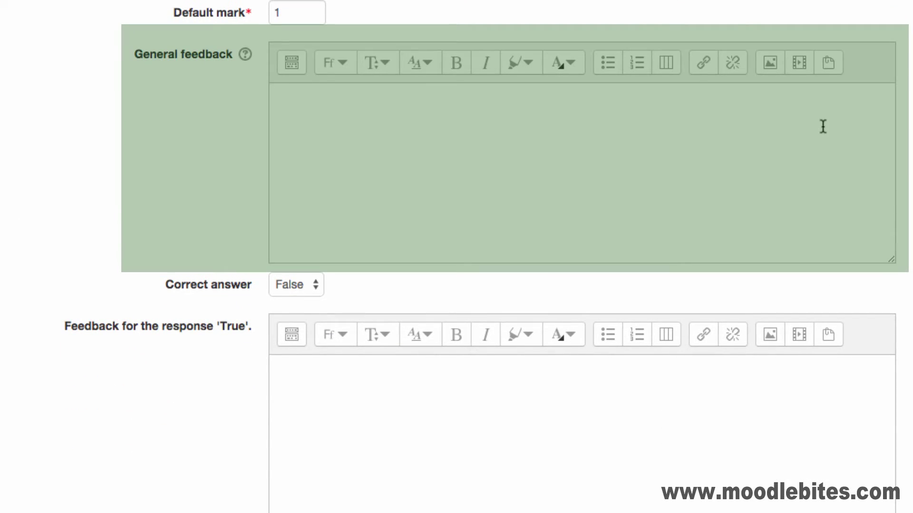
left_click(823, 127)
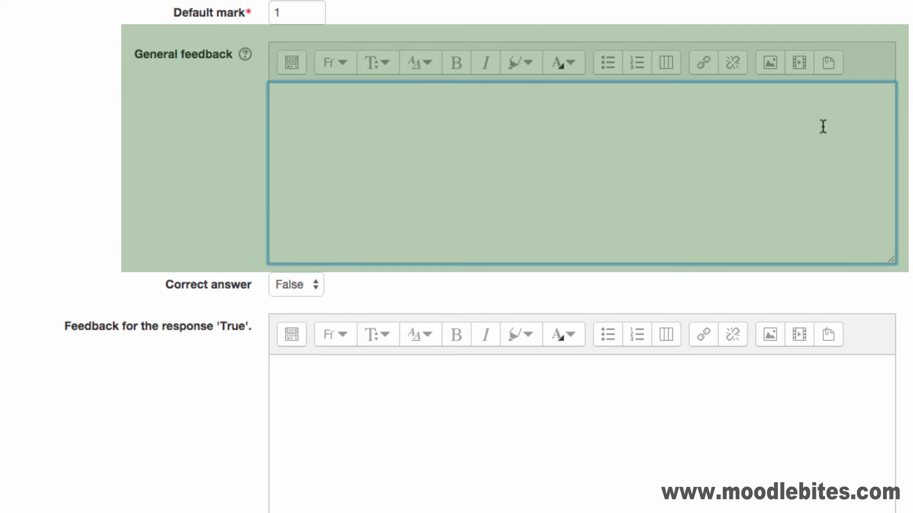
type("One great feature of the quiz is that most question types will be graded automatically and when configured students receive instant feedback on how they are doing.")
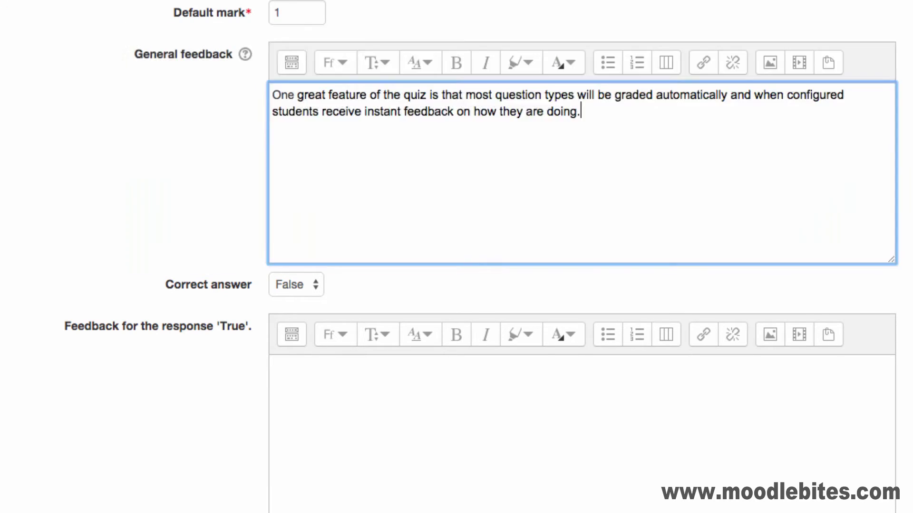
scroll(315, 41, "down", 5)
left_click(315, 42)
left_click(330, 45)
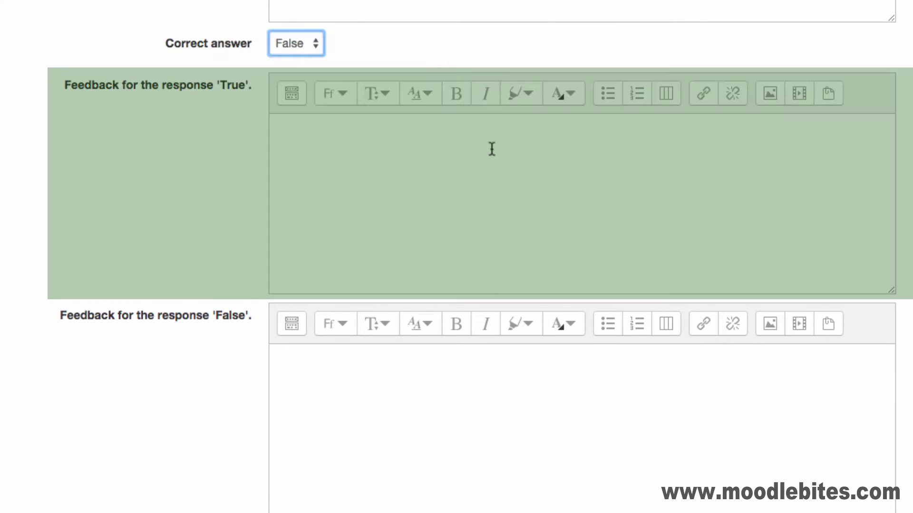
- Add 'Incorrect…' feedback for True and 'Correct. Essay questions require manual grading.' for False, then save
left_click(492, 149)
type("Incorrect. While most questions will be graded automatically Essay question types will require manual grading.")
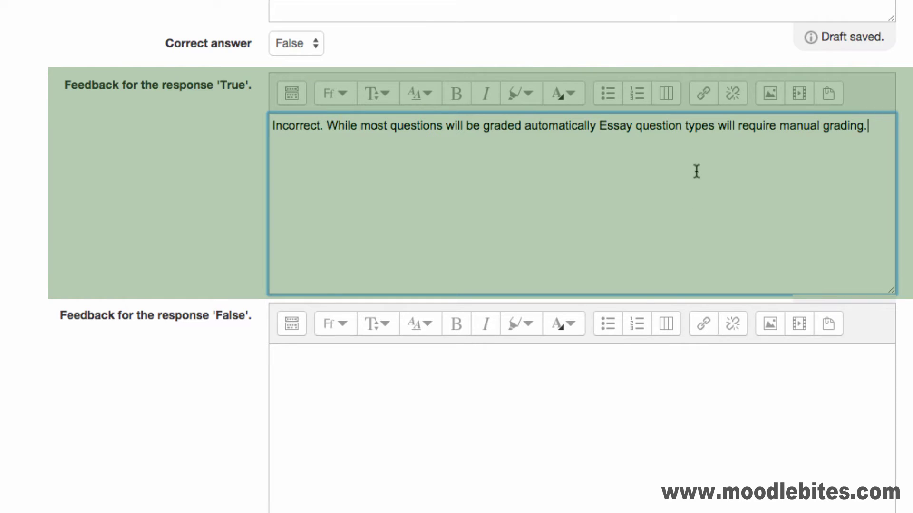
left_click(611, 399)
type("Correct. Essay questions require manual grading.")
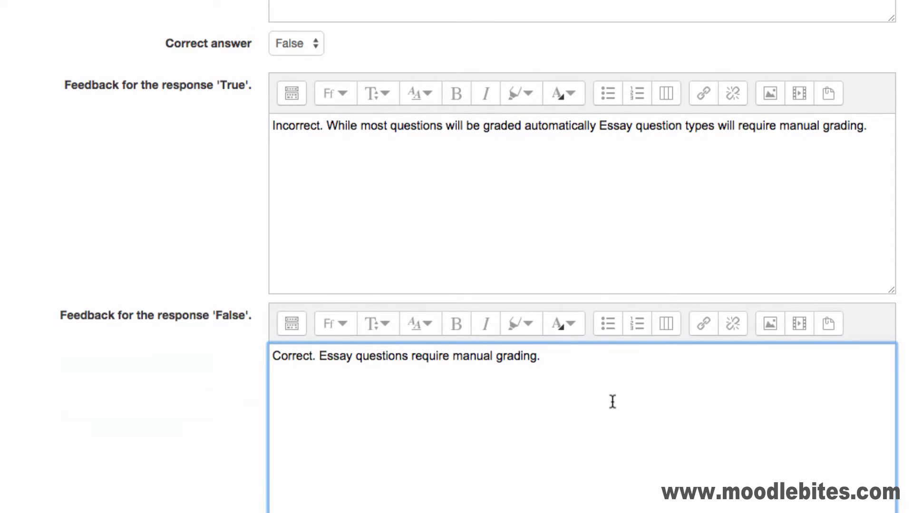
scroll(611, 400, "down", 7)
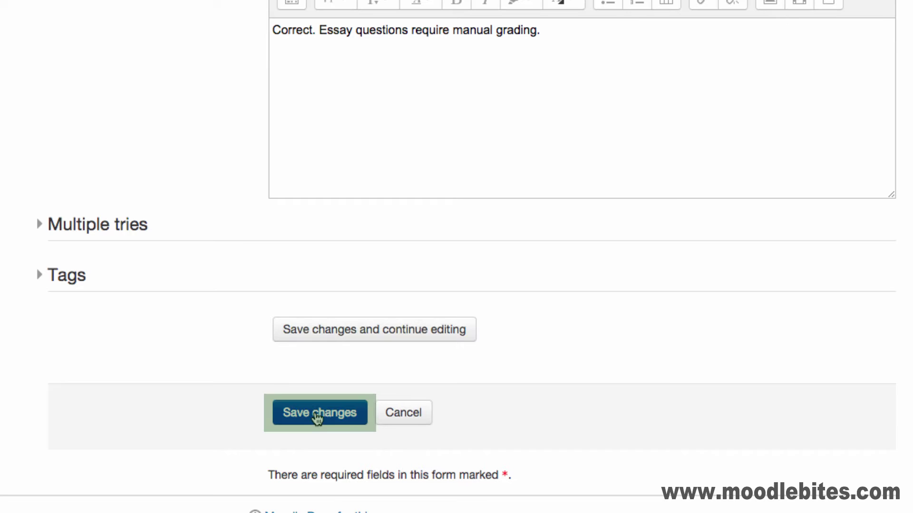
left_click(317, 417)
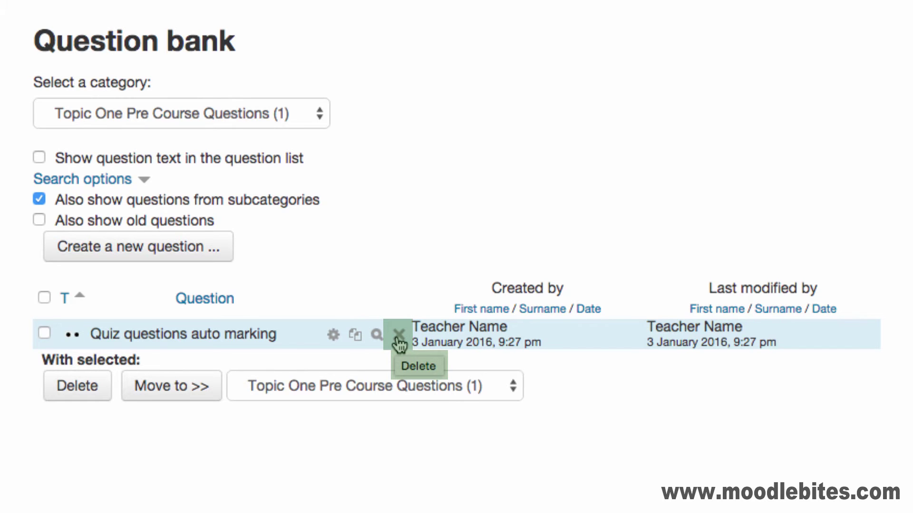
- Leave the auto marking question in Topic One Pre Course Questions and open the Pre Course Quiz for editing
left_click(44, 334)
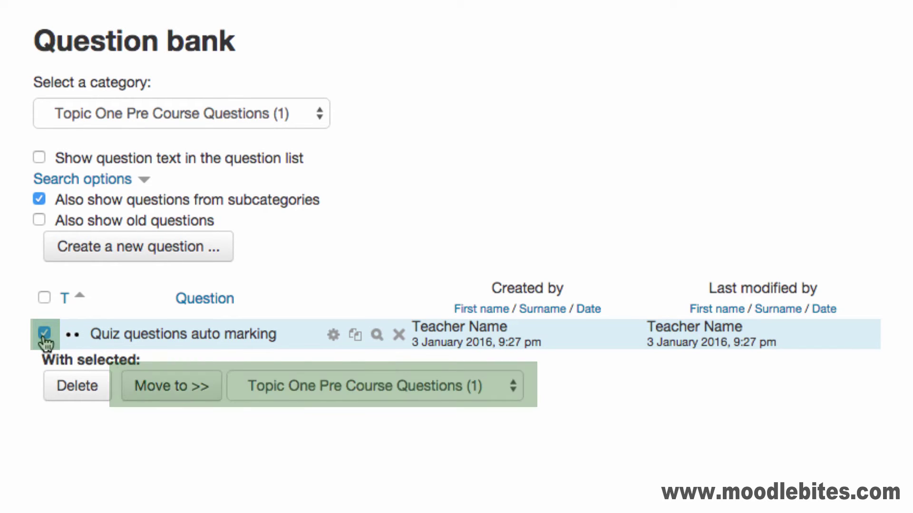
left_click(281, 387)
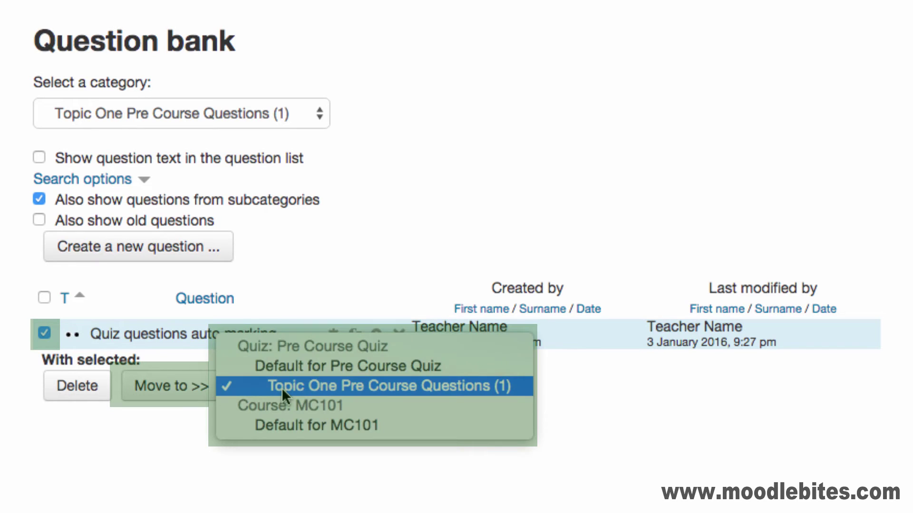
left_click(282, 387)
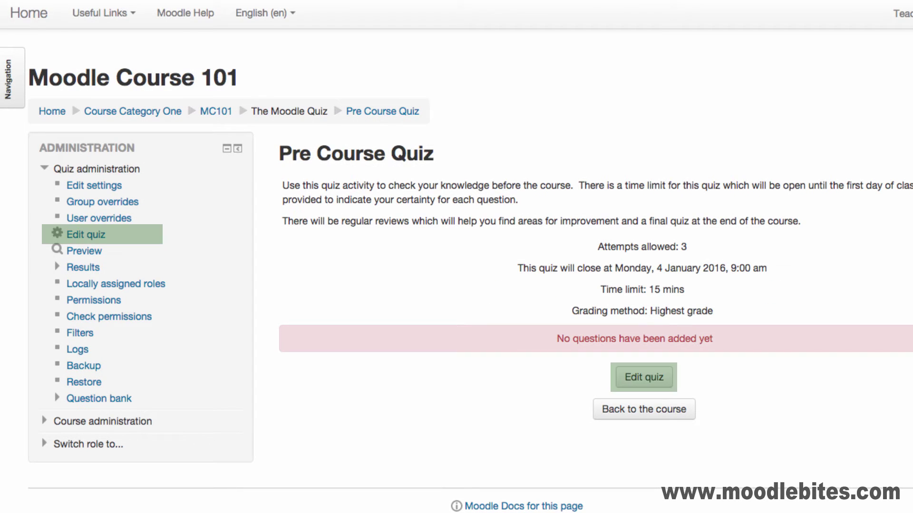
left_click(626, 378)
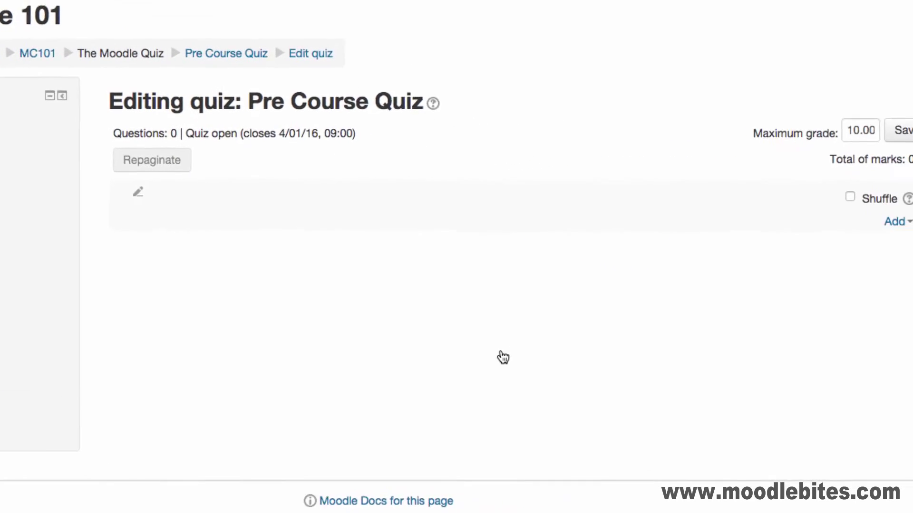
- Add 'Quiz questions auto marking' from the Topic One Pre Course Questions bank category to the quiz
left_click(873, 208)
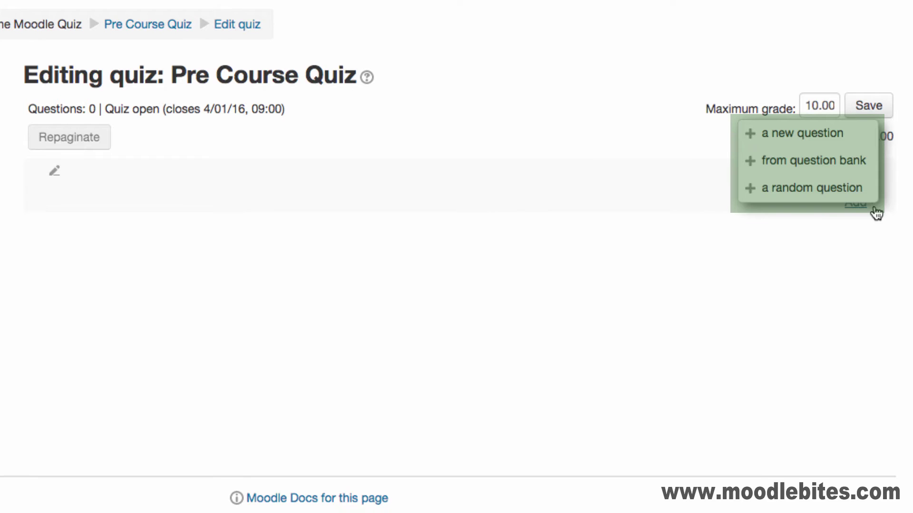
left_click(862, 164)
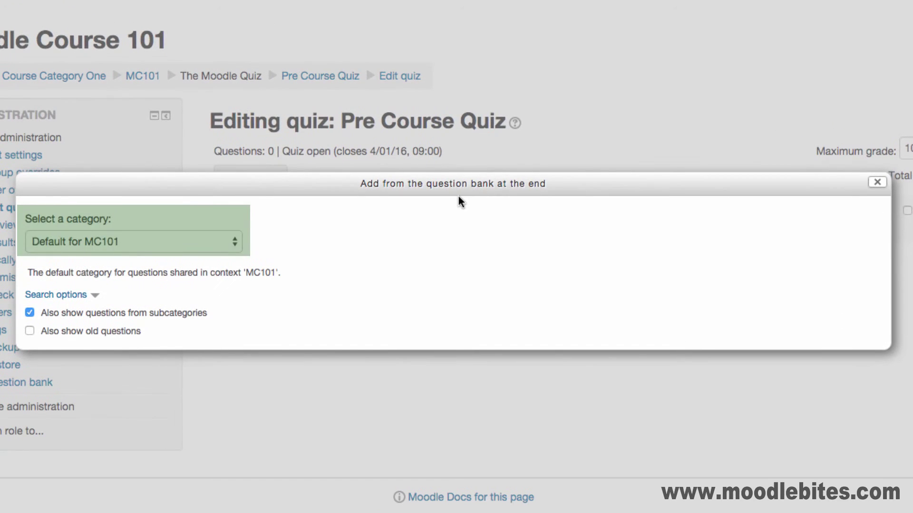
left_click(230, 238)
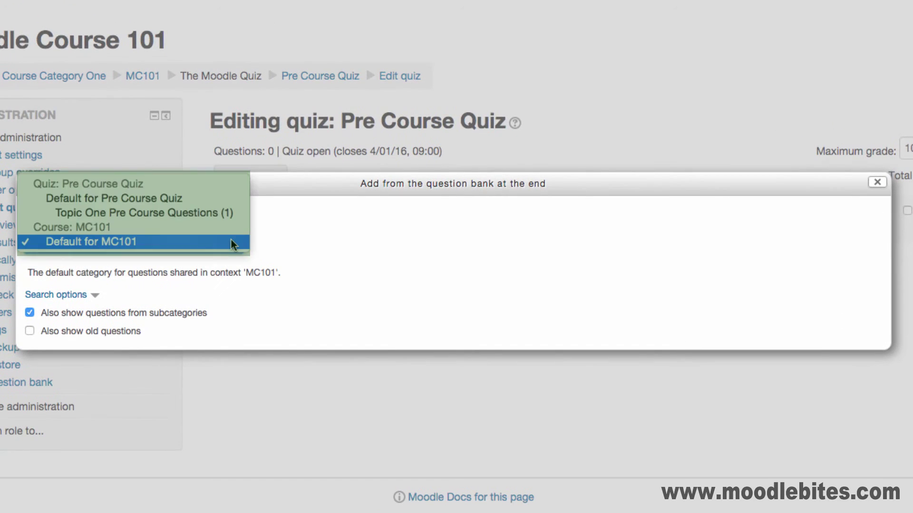
left_click(232, 212)
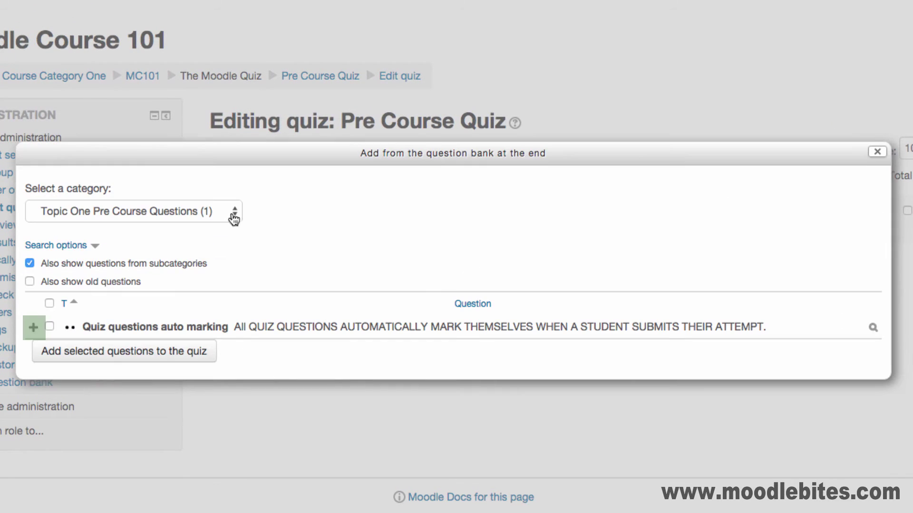
left_click(34, 329)
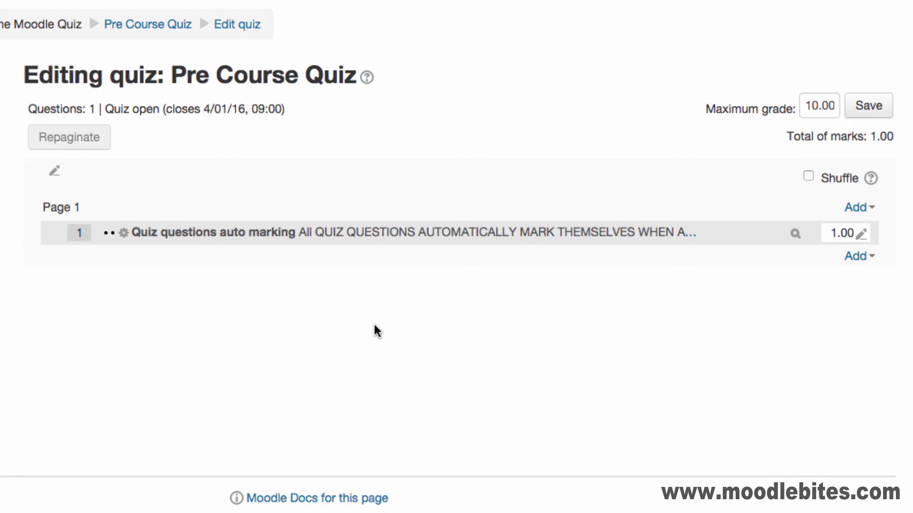
- Create a multiple-choice question 'Question Bank options' asking 'Which of the following are Question Bank screens?'
left_click(870, 209)
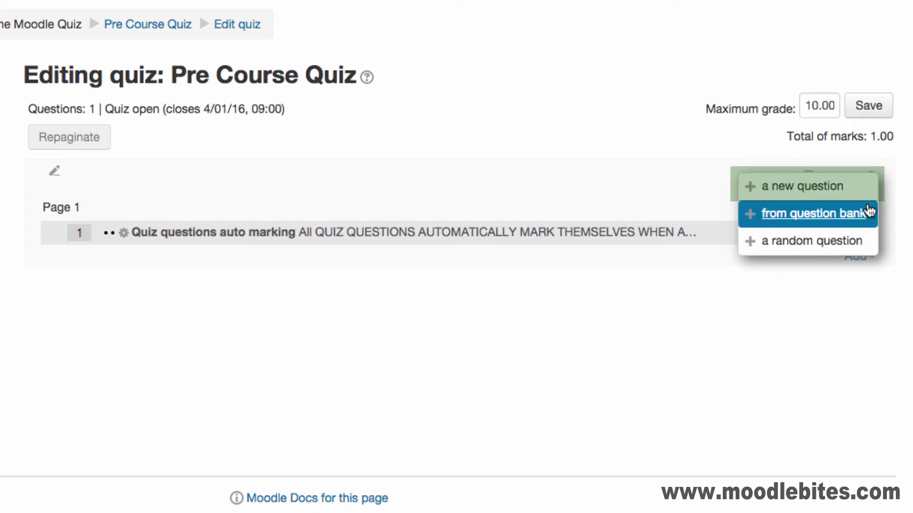
left_click(826, 187)
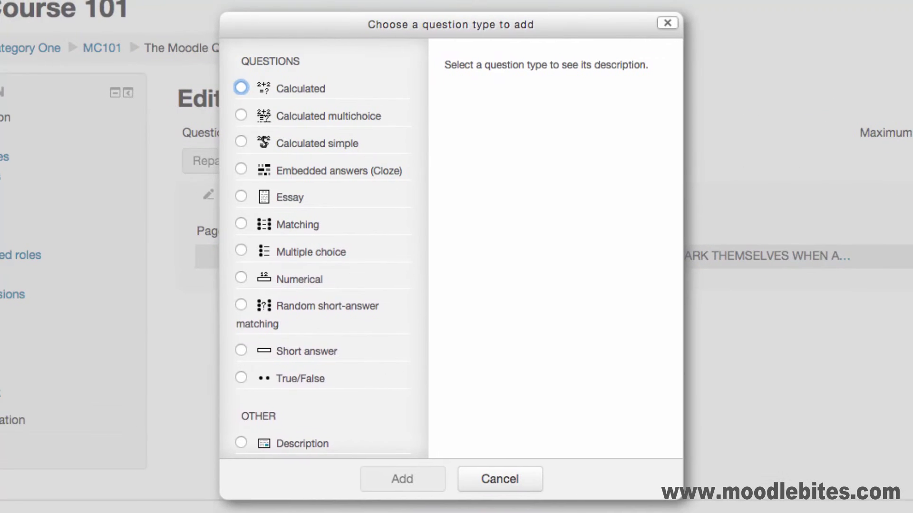
left_click(332, 252)
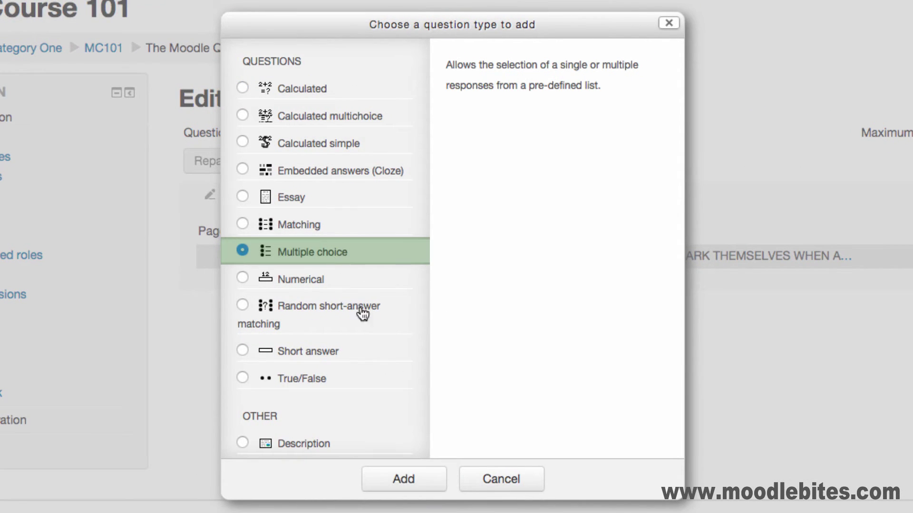
left_click(394, 480)
left_click(546, 110)
type("Question Bank options")
left_click(713, 214)
type("Whi")
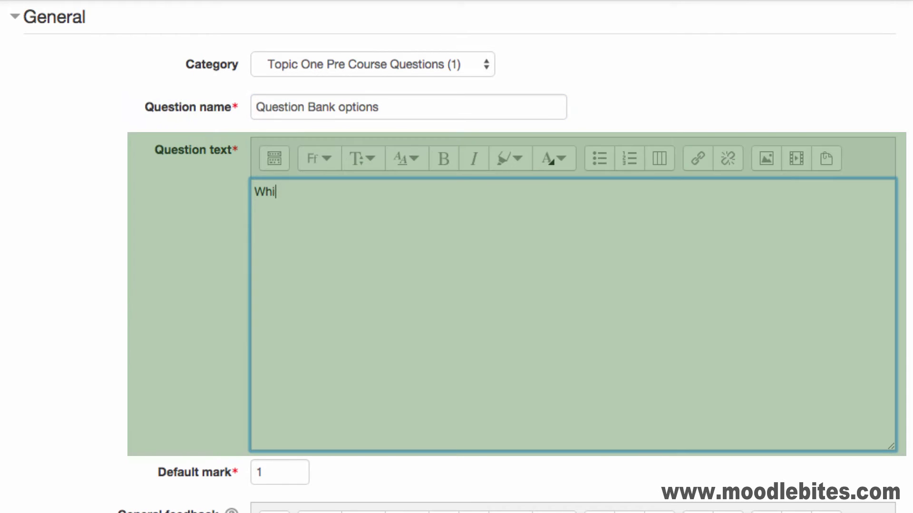
type("ch of the following are Question Bank screens?")
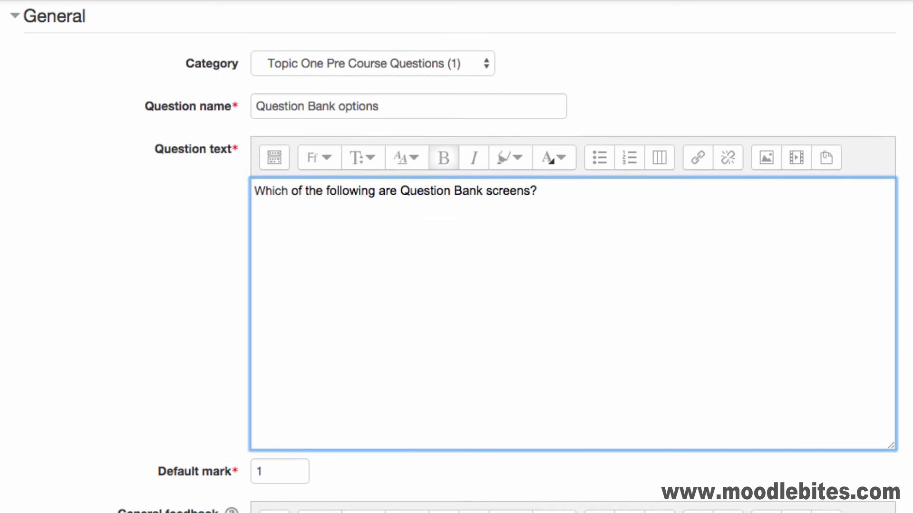
- Set the default mark to 3 and enter general feedback describing the Question Bank
scroll(571, 285, "down", 3)
scroll(570, 285, "down", 3)
key("Tab")
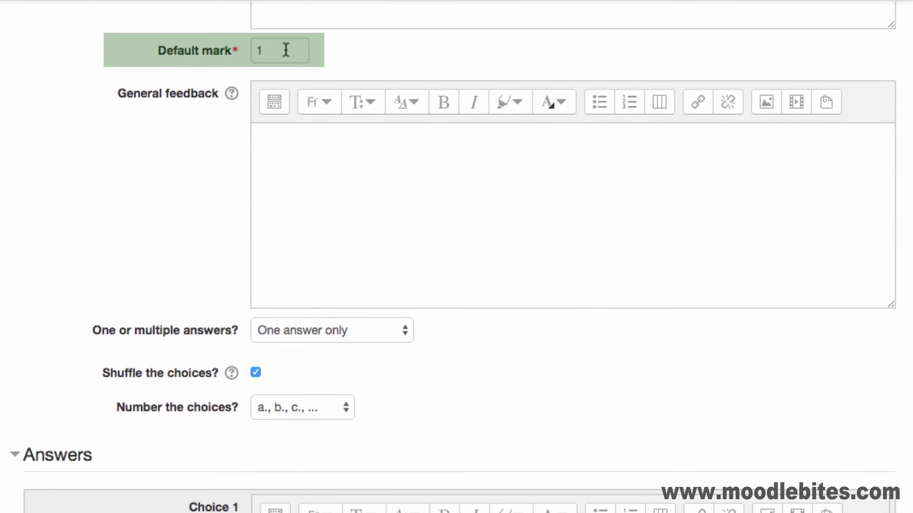
double_click(286, 50)
type("3")
left_click(583, 69)
key("Tab")
type("The Question Bank holds questions and allows you to keep them organised. It is the main question dashboard for your course.")
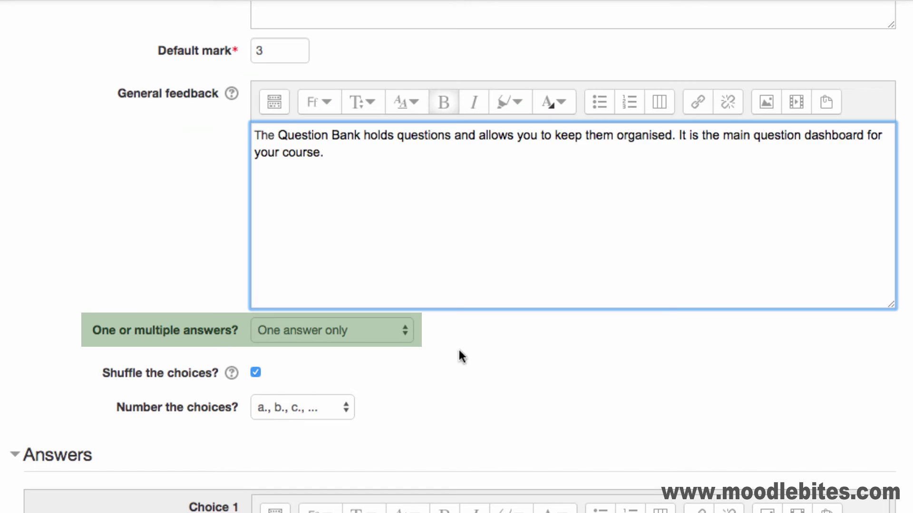
- Set 'One or multiple answers?' to Multiple answers allowed
left_click(410, 331)
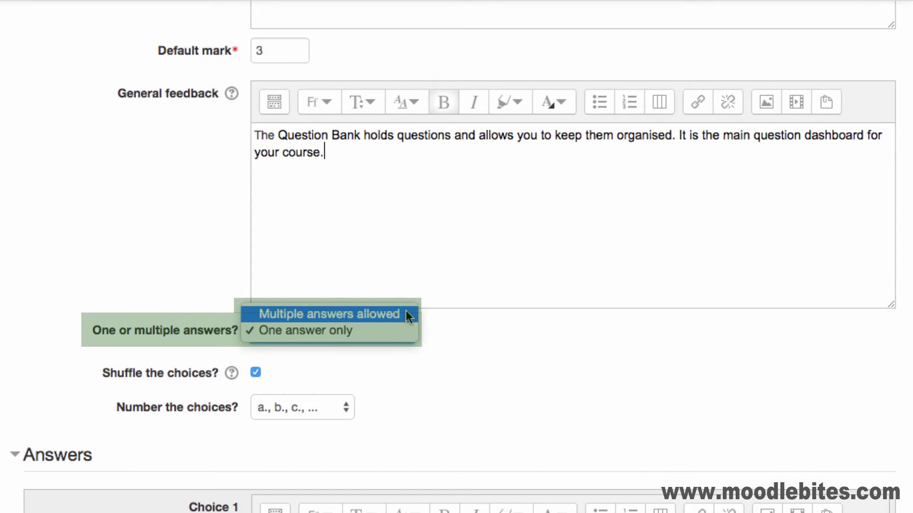
left_click(406, 313)
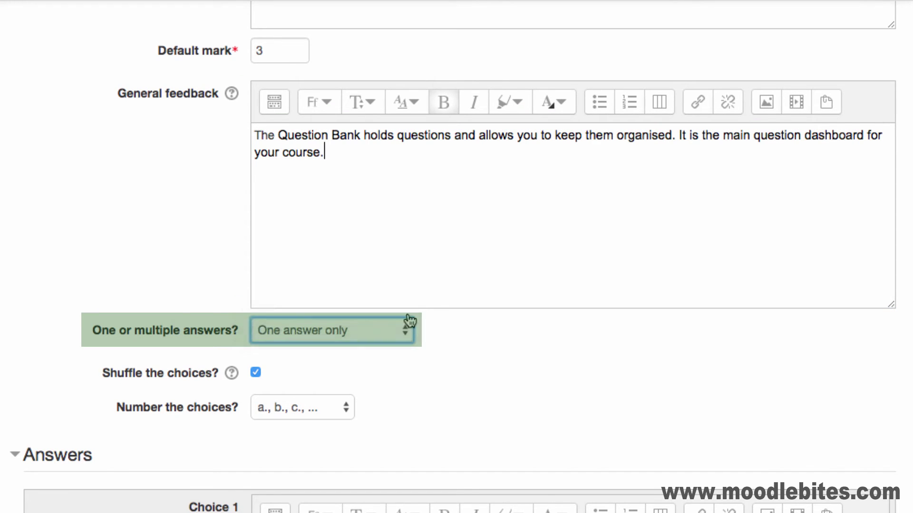
left_click(349, 407)
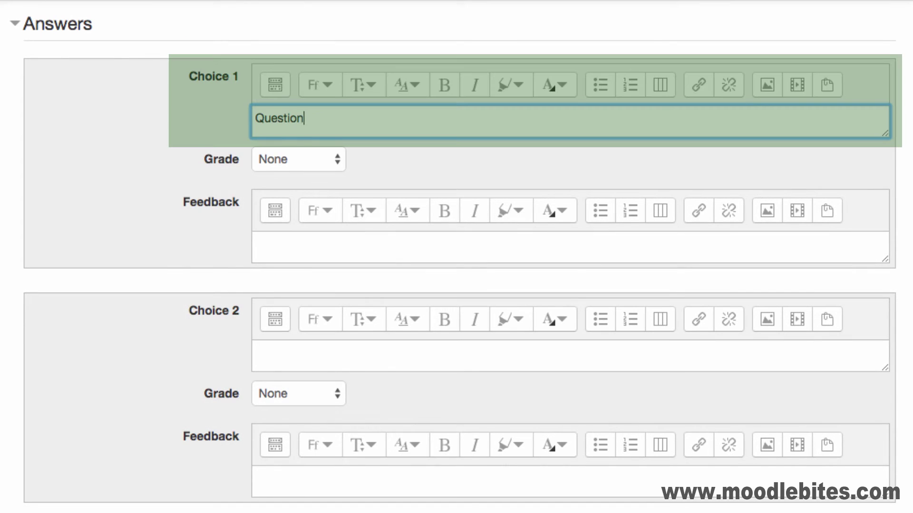
- Finish Choice 1 'Questions screen' with a 33.33333% grade and 'That's right…' feedback
type("screen")
left_click(336, 158)
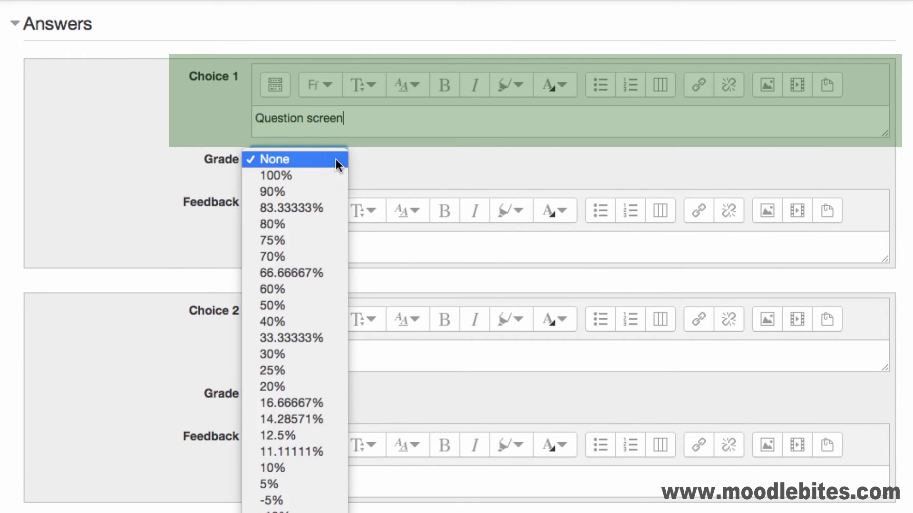
left_click(323, 333)
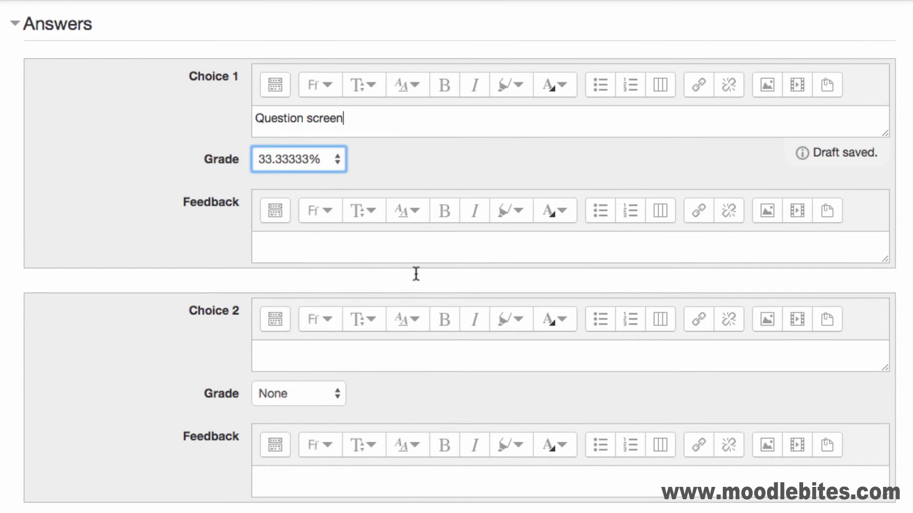
left_click(484, 240)
type("That's right, the Questions screen displays questions in each category and allows you to create new questions.")
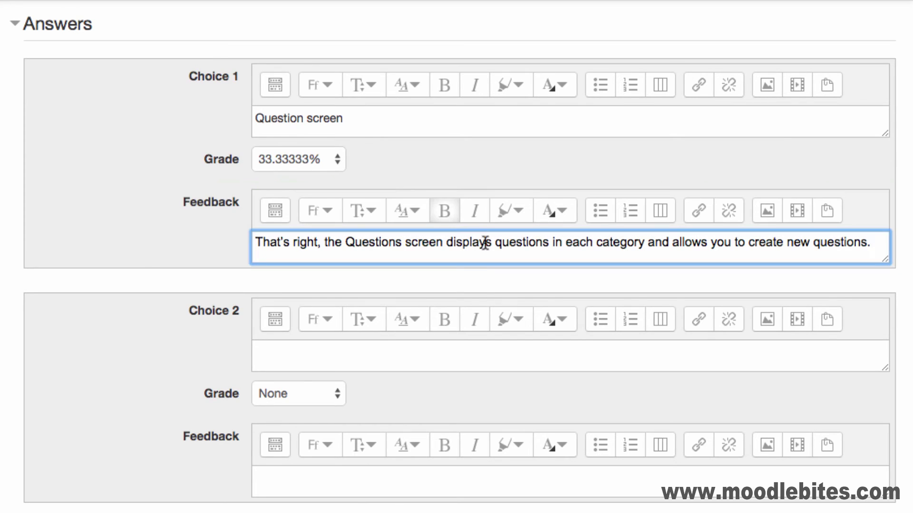
- Enter 'Categories screen' as Choice 2 and 'Reports screen' as Choice 5, with grade and feedback
left_click(503, 356)
type("Categories screen")
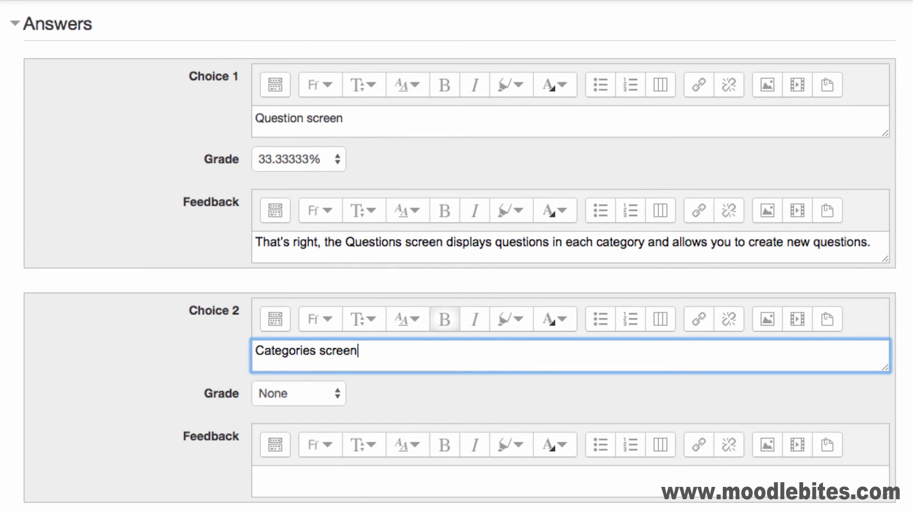
left_click(337, 394)
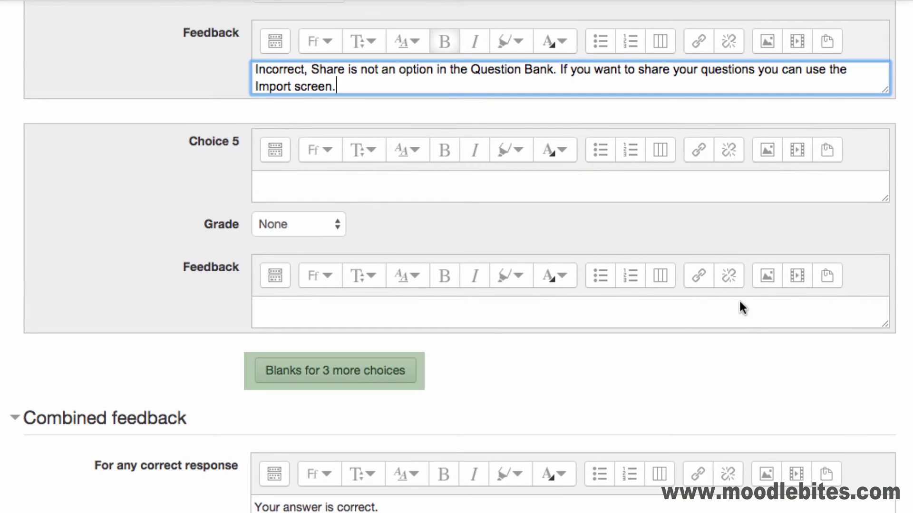
left_click(823, 183)
type("Reports scre")
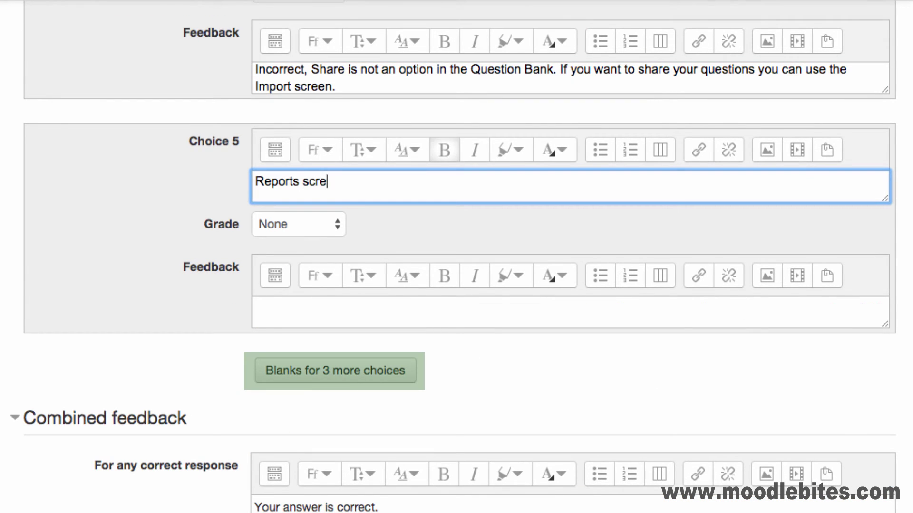
type("en")
left_click(786, 312)
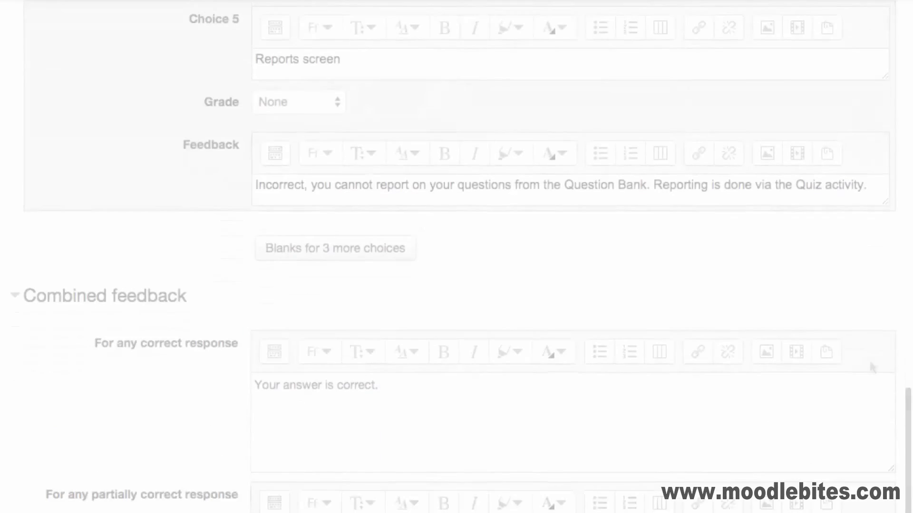
- Save the 'Question Bank options' question into the quiz as a 3-mark question
scroll(872, 367, "down", 2)
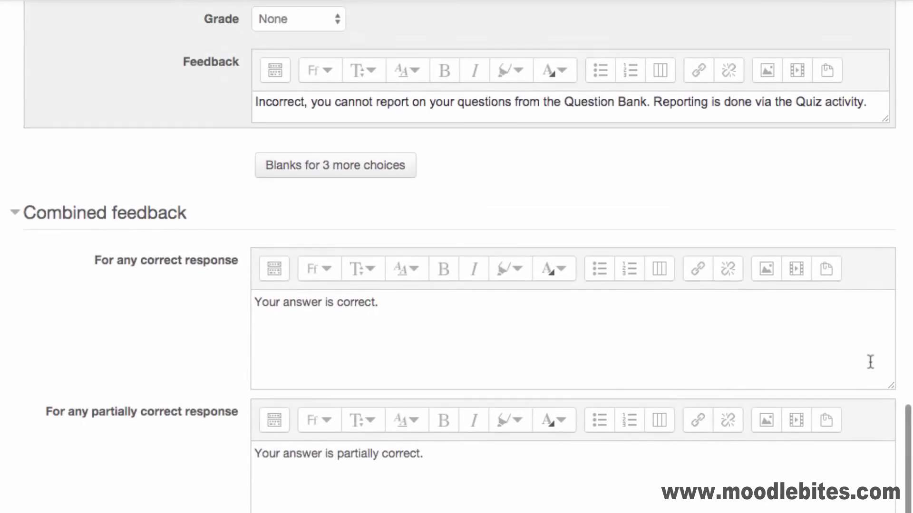
scroll(872, 366, "down", 3)
scroll(872, 368, "down", 1)
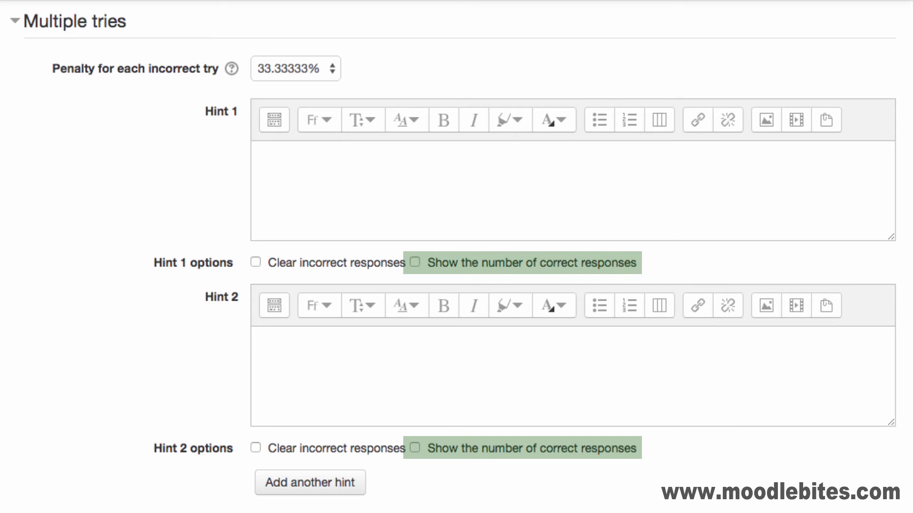
scroll(456, 256, "down", 2)
scroll(457, 257, "down", 3)
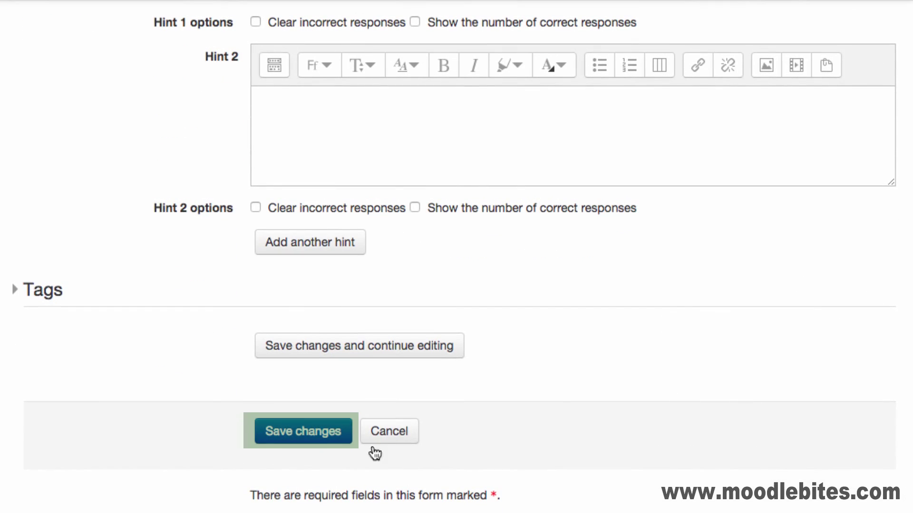
left_click(310, 434)
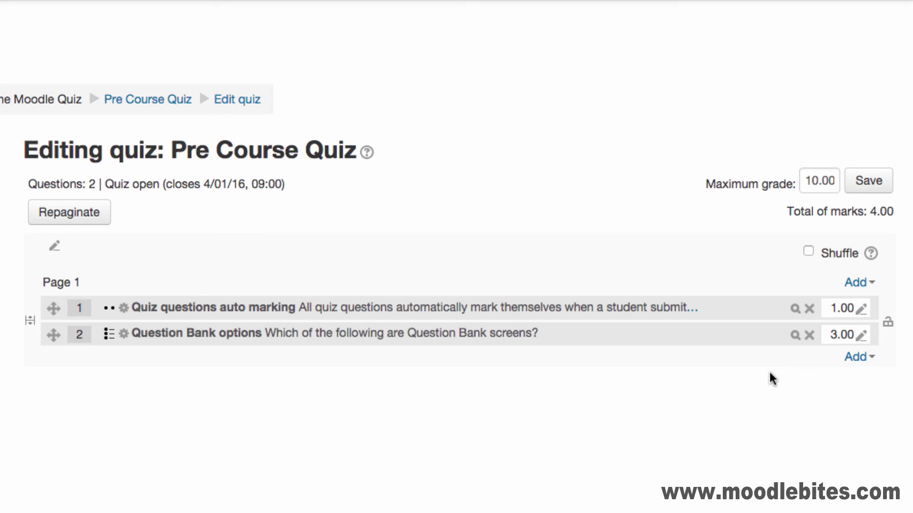
- Put question 2 on its own page under a new 'Question Bank' section heading
left_click(32, 323)
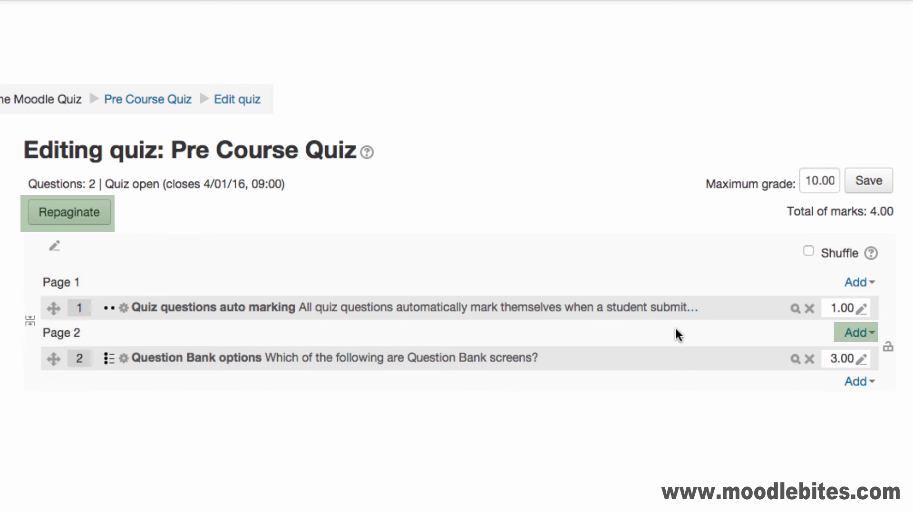
left_click(864, 334)
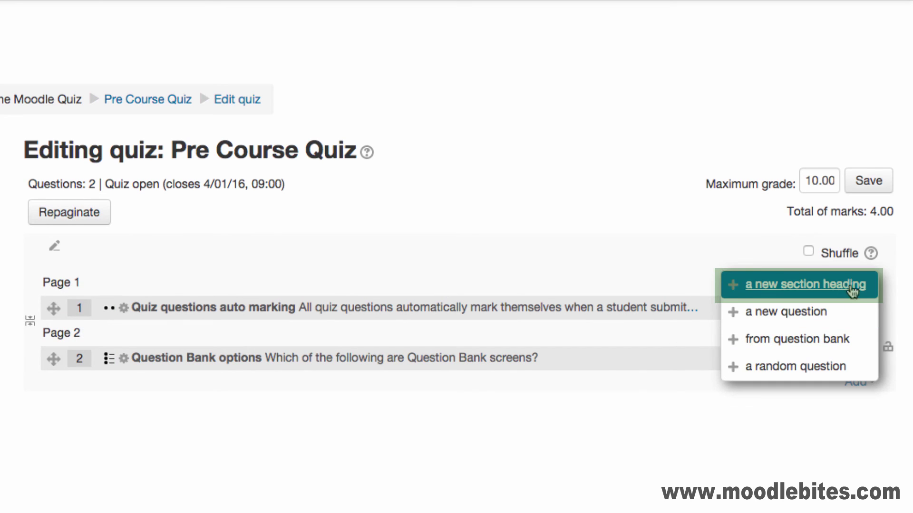
left_click(851, 286)
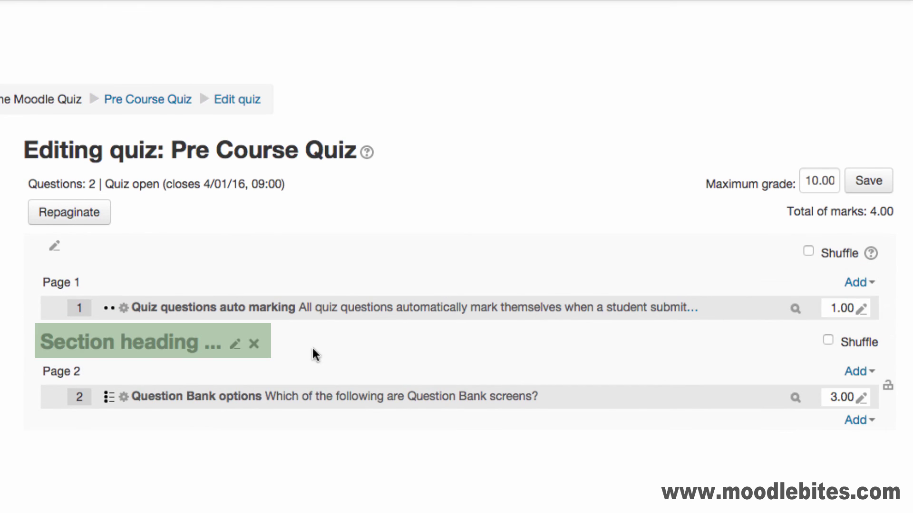
left_click(238, 348)
type("Question Bank")
key("Return")
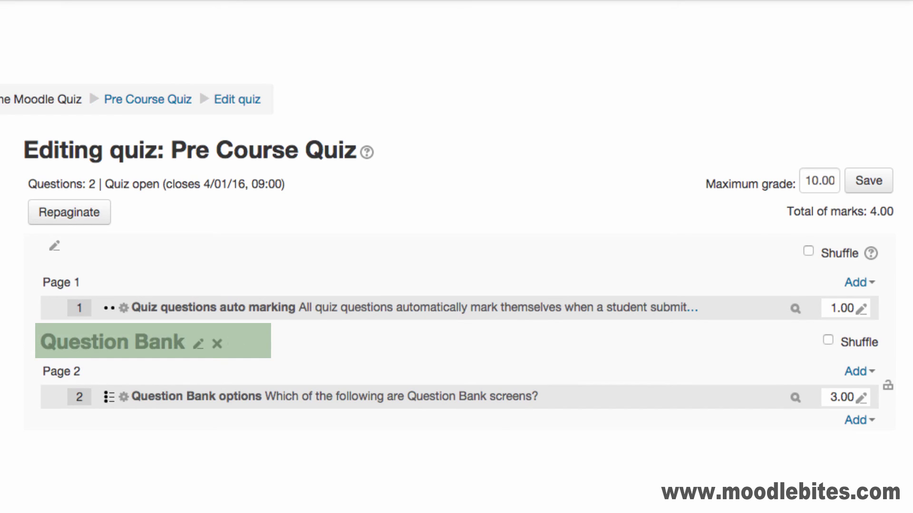
- Rename the first section heading 'Questions' and shuffle the Question Bank section
left_click(58, 247)
type("Questions")
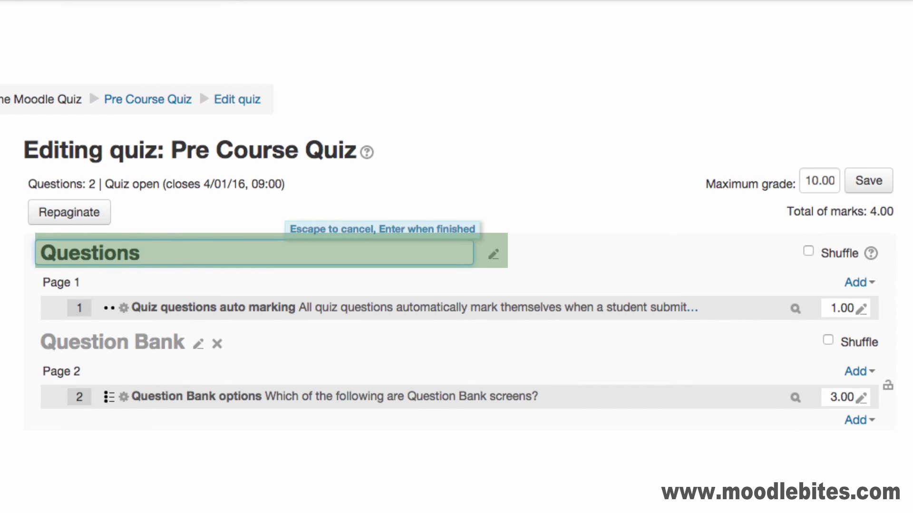
key("Return")
left_click(828, 341)
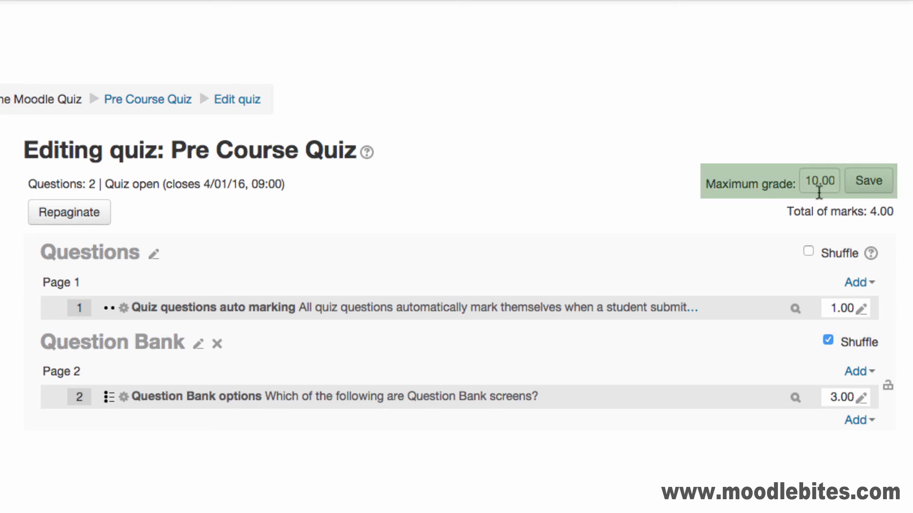
- Change the quiz's maximum grade to 4 and save it
left_click_drag(818, 180, 768, 189)
type("4")
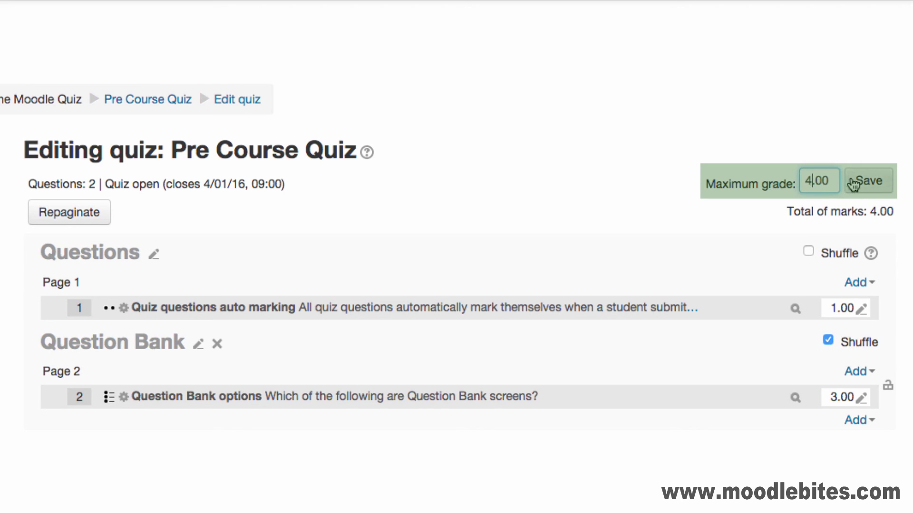
left_click(867, 184)
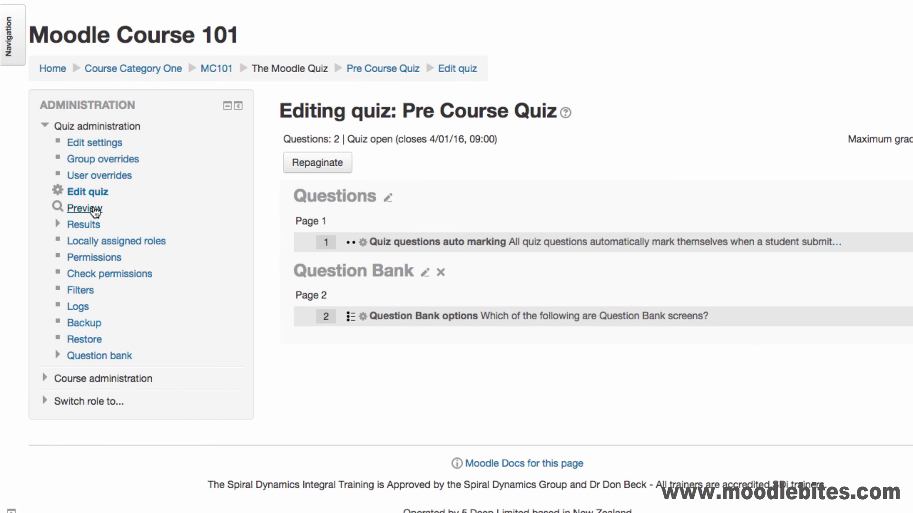
- Open the Results grades report for the Pre Course Quiz
left_click(84, 224)
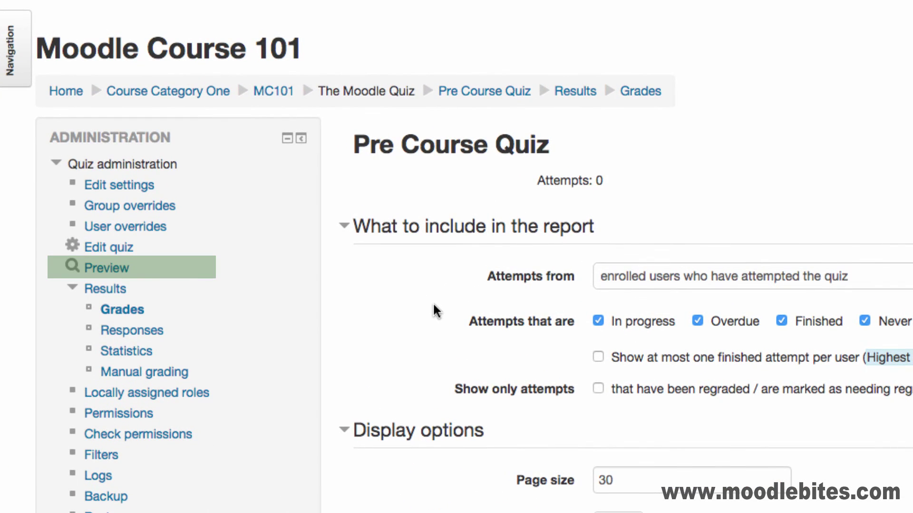